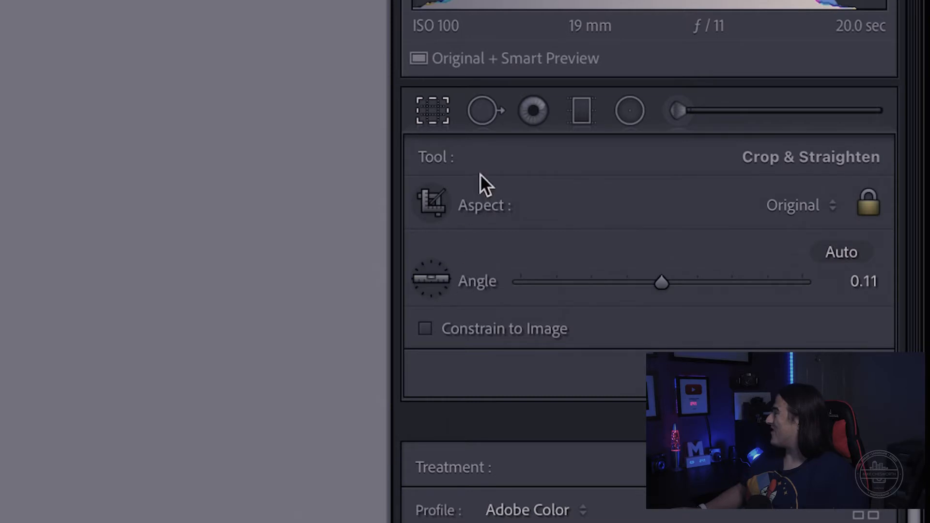
- Reopen the Crop & Straighten tool and adjust the crop angle to -0.11
click(448, 118)
click(446, 114)
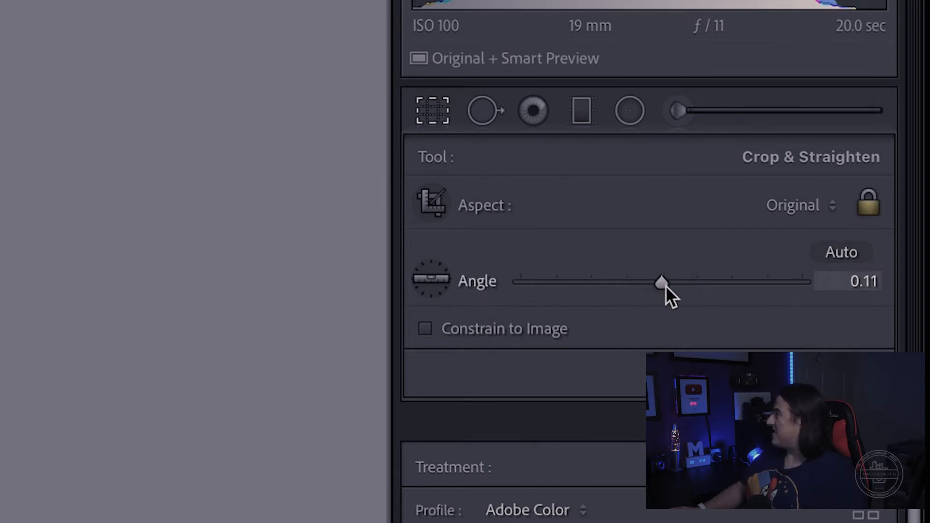
drag(664, 286, 662, 278)
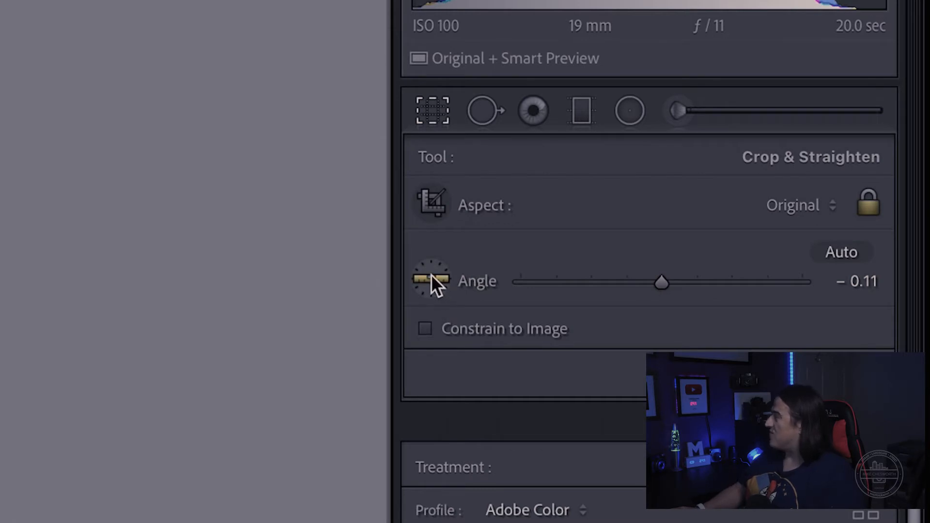
- Straighten the photo along the far waterline with the Straighten tool, and fine-tune the rotation to an angle of -0.78
click(431, 276)
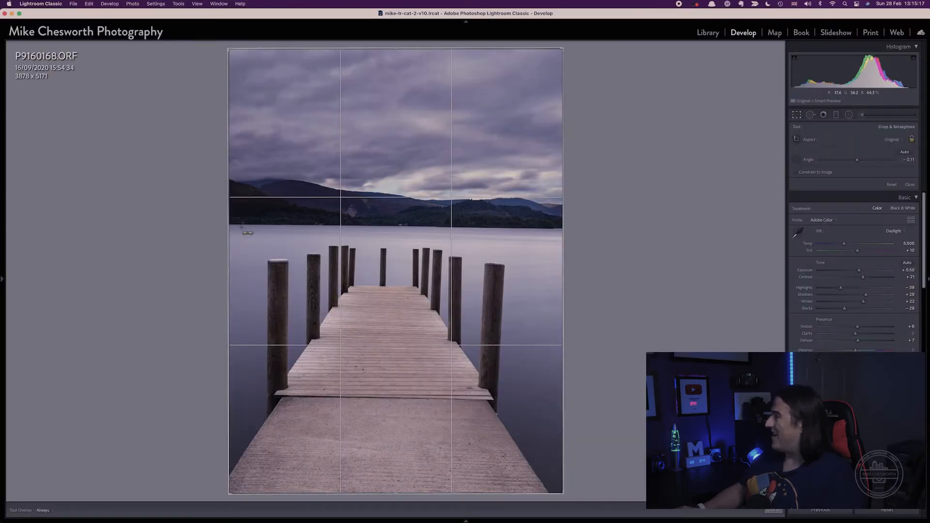
drag(227, 224, 566, 228)
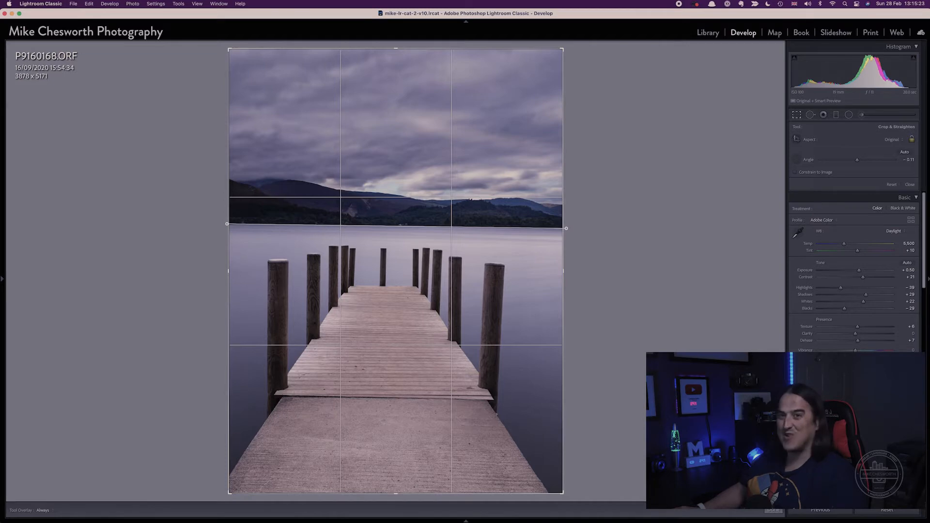
drag(566, 229, 567, 227)
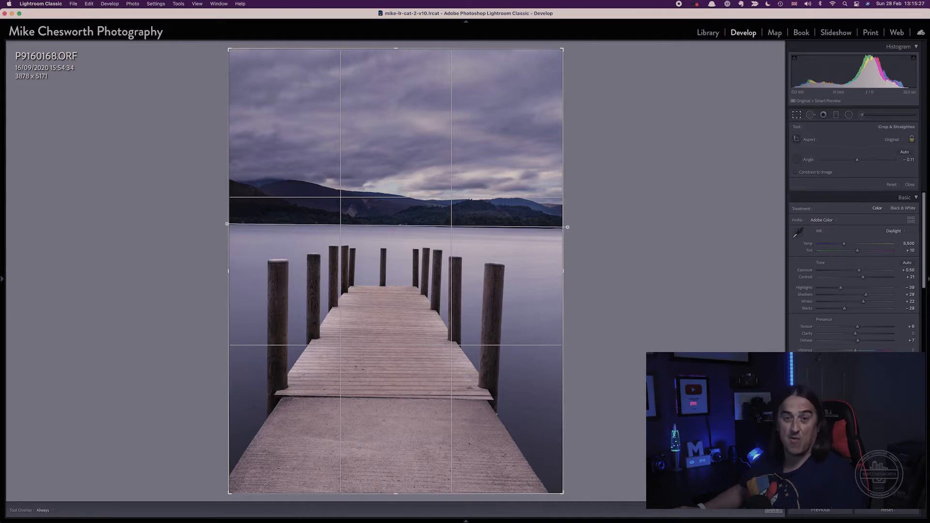
drag(567, 227, 567, 227)
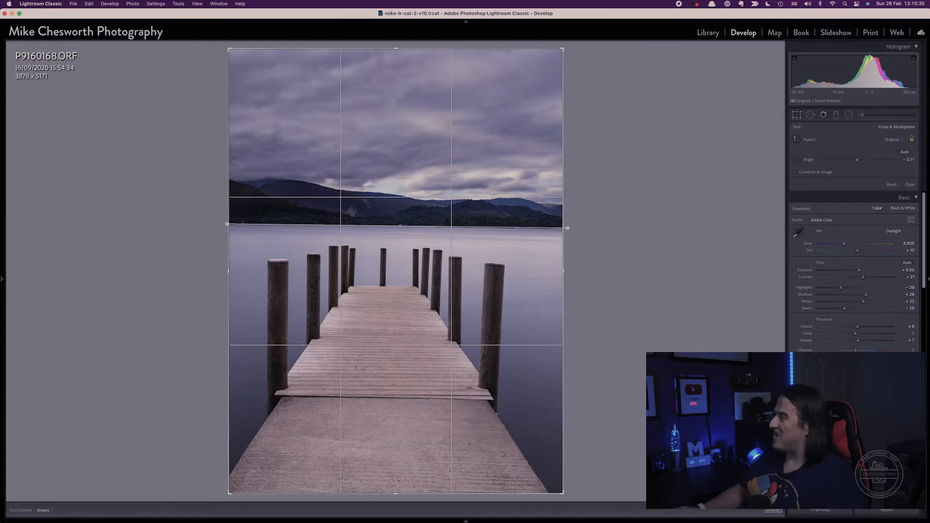
drag(567, 228, 567, 228)
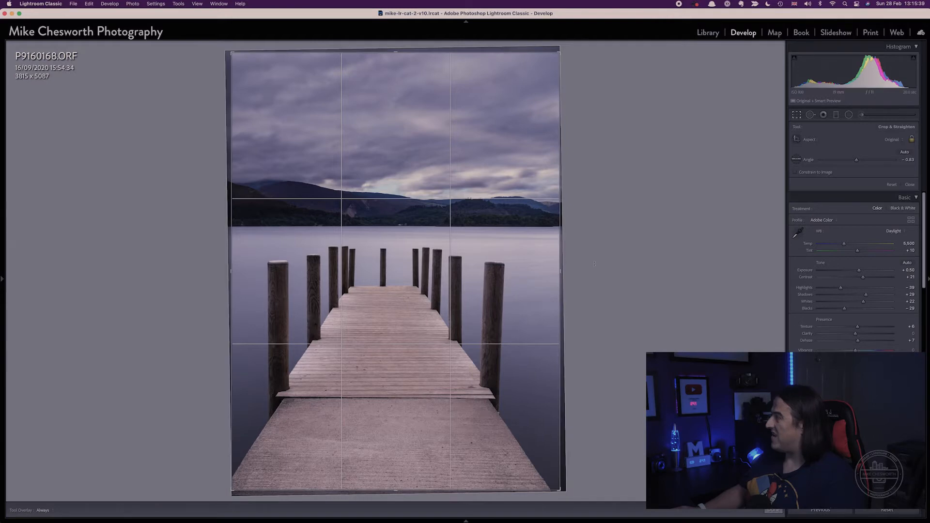
drag(598, 242, 599, 240)
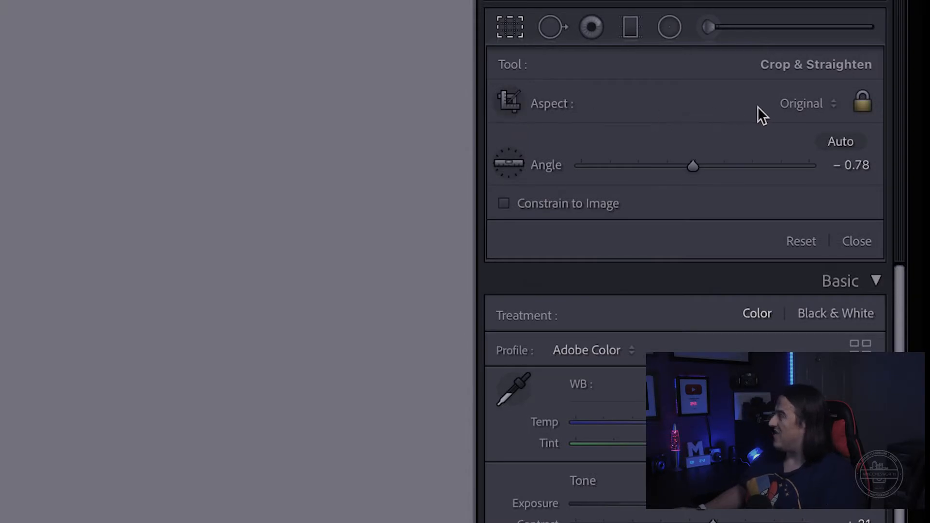
- Try the 1 x 1 crop aspect ratio, and switch the aspect to 4 x 5 / 8 x 10
click(801, 103)
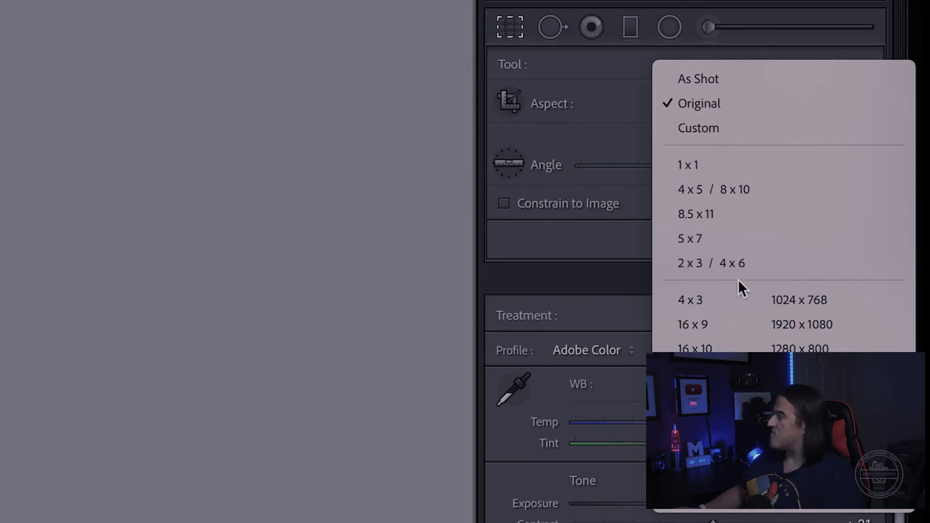
click(734, 163)
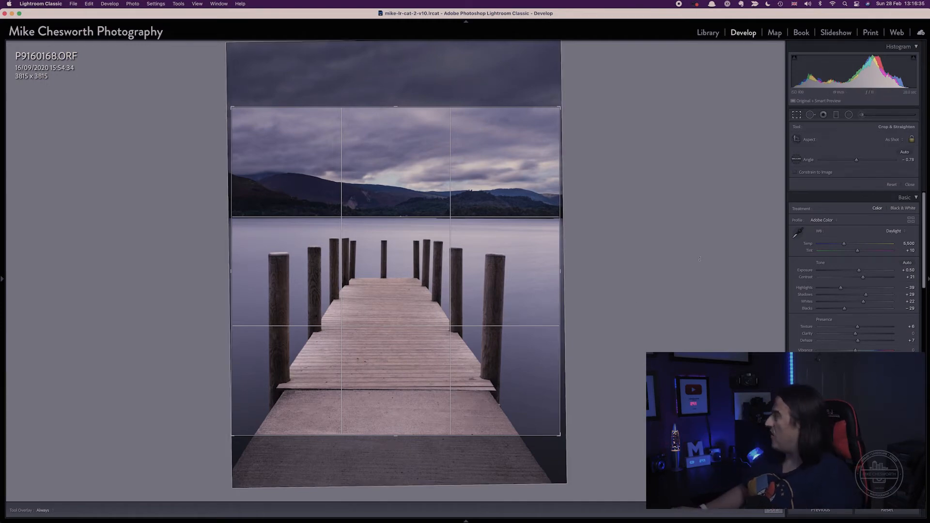
click(898, 140)
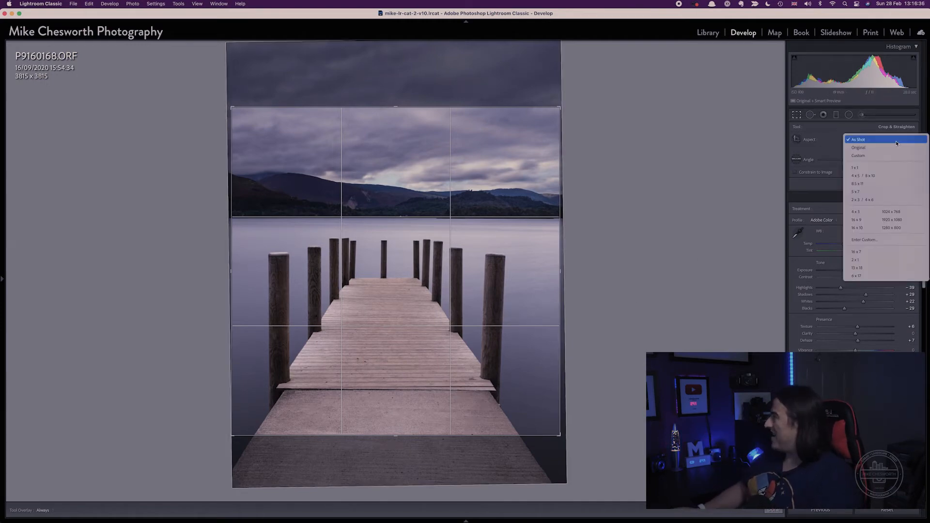
click(878, 180)
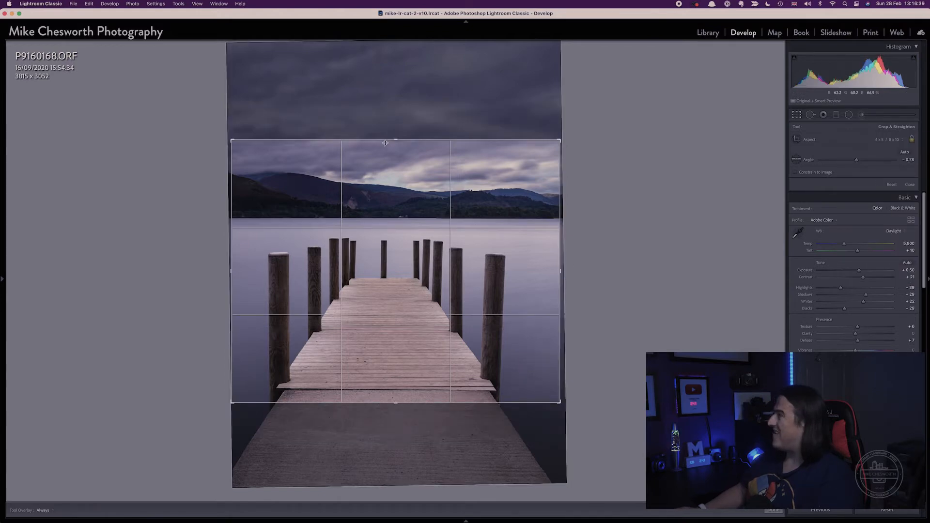
- Turn the 4 x 5 crop to portrait orientation, about 3205 x 4006 pixels, and centre the jetty within it
drag(394, 140, 394, 93)
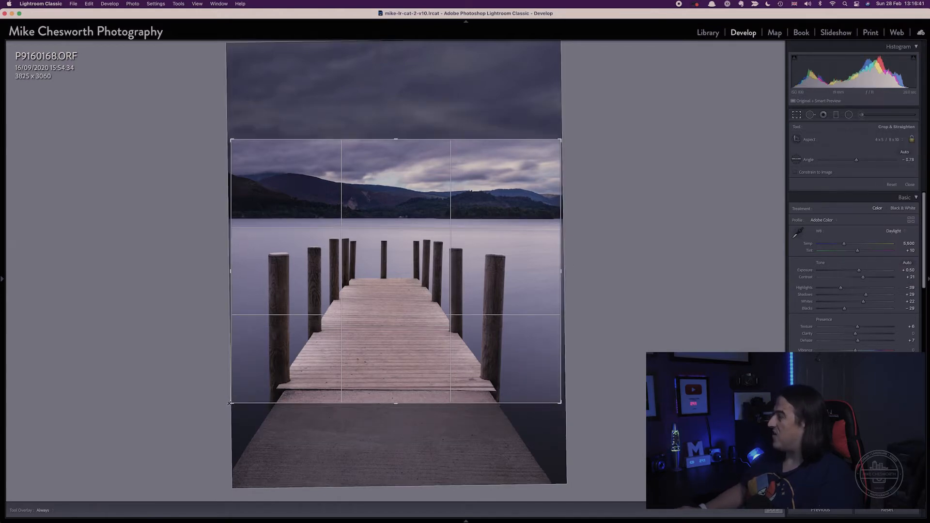
drag(231, 404, 255, 445)
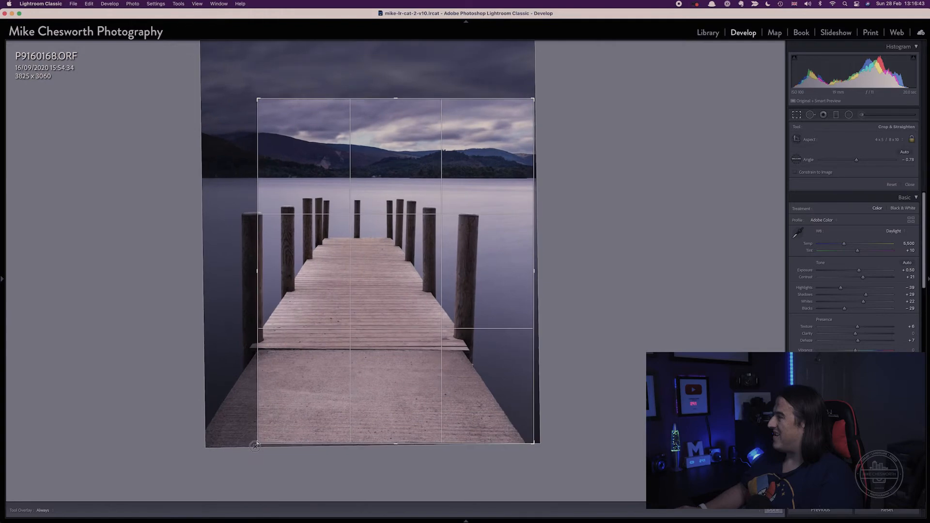
drag(400, 286, 443, 286)
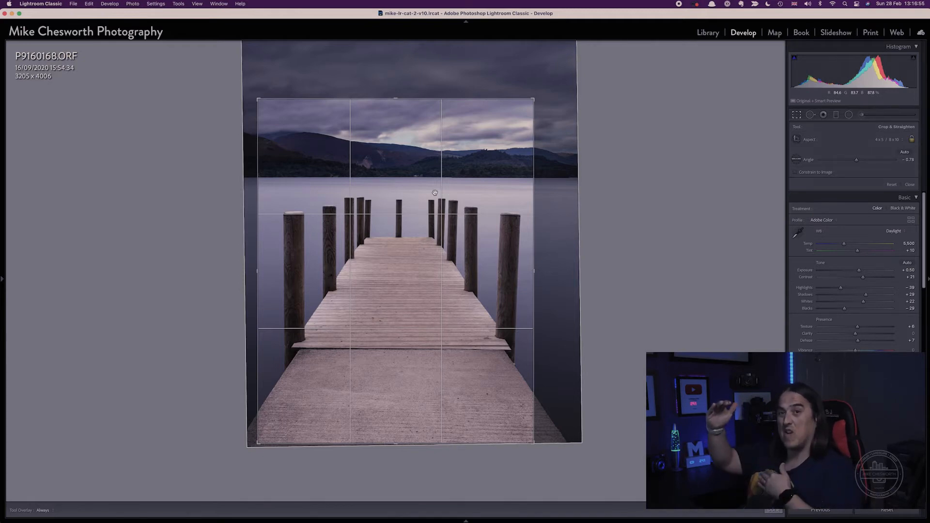
drag(537, 447, 560, 519)
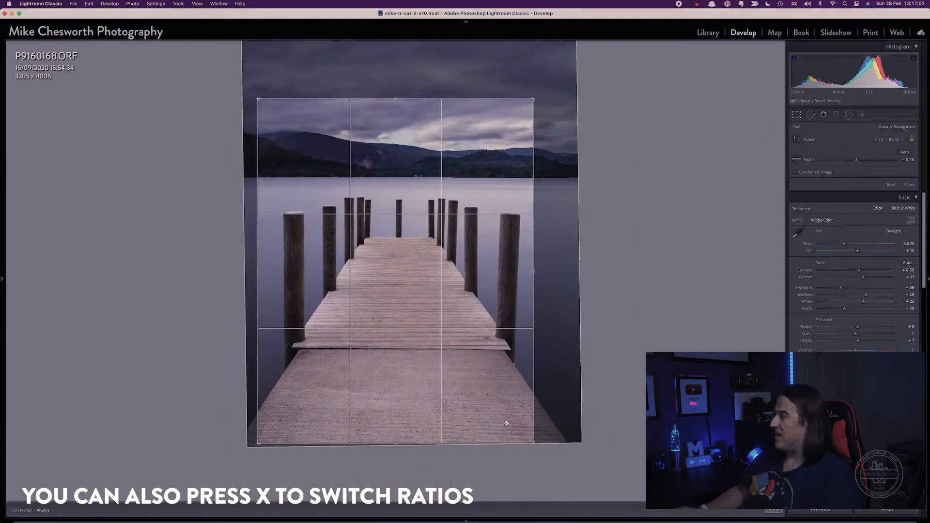
drag(488, 398, 477, 395)
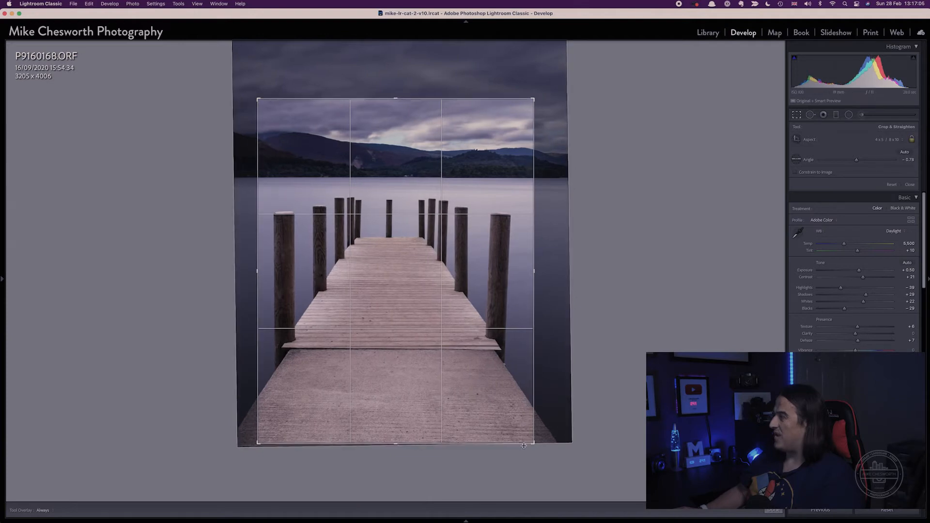
drag(529, 440, 518, 432)
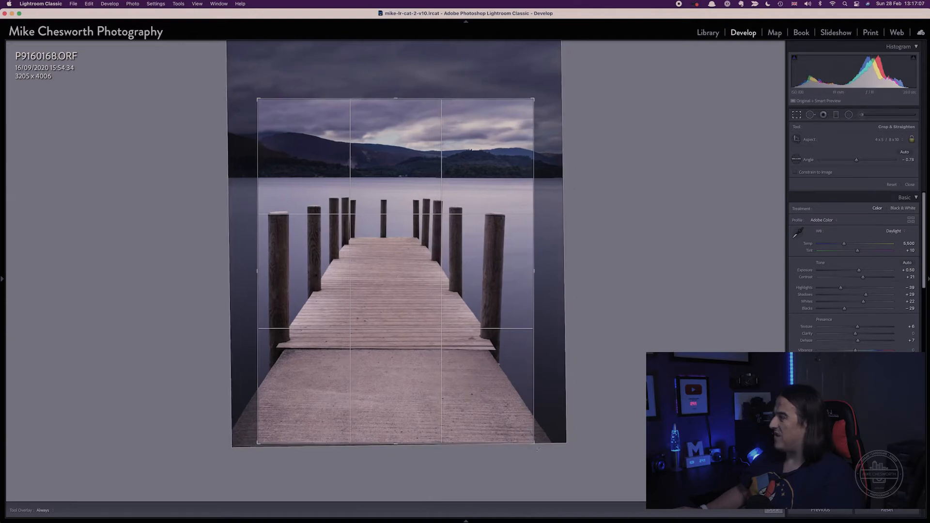
drag(504, 418, 498, 407)
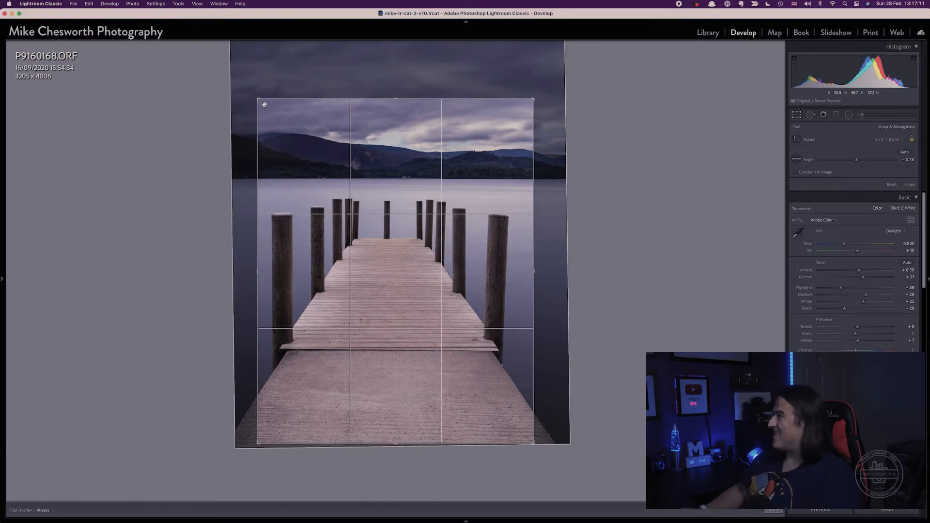
- Enlarge the portrait crop to about 3811 x 4763 pixels, shifting the photo to keep the jetty centred in the frame
drag(258, 100, 236, 78)
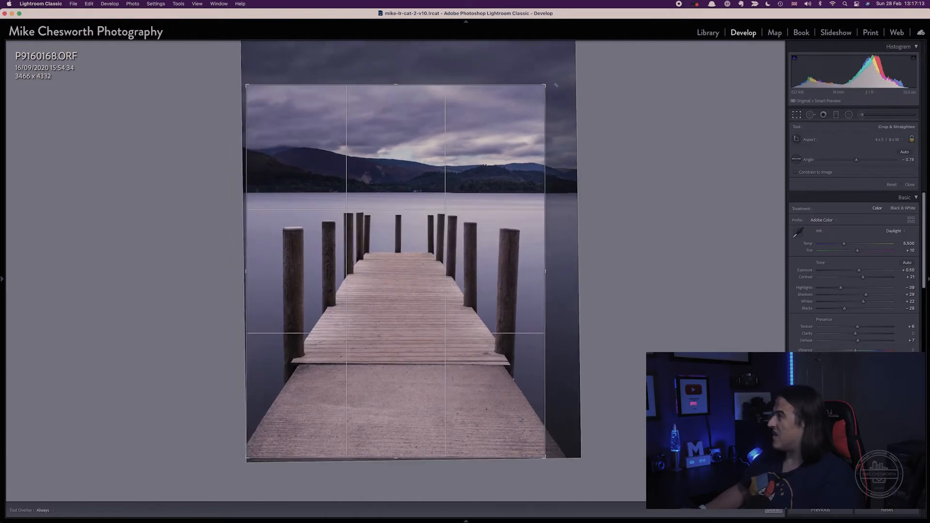
drag(545, 85, 582, 65)
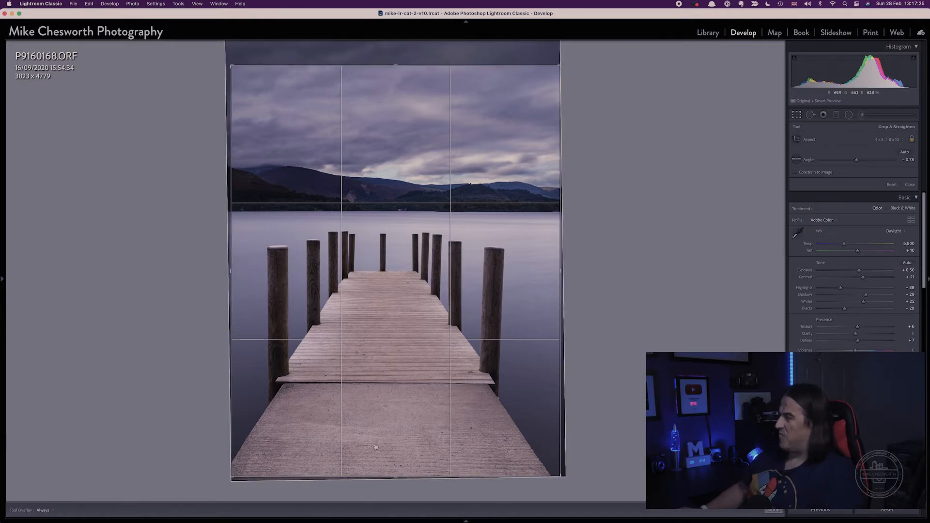
drag(230, 475, 237, 466)
drag(294, 427, 312, 441)
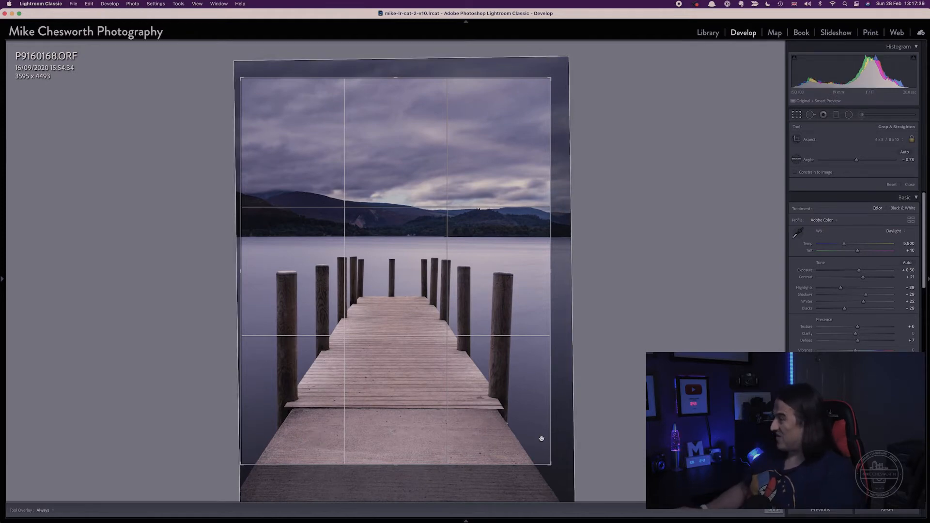
drag(550, 462, 578, 495)
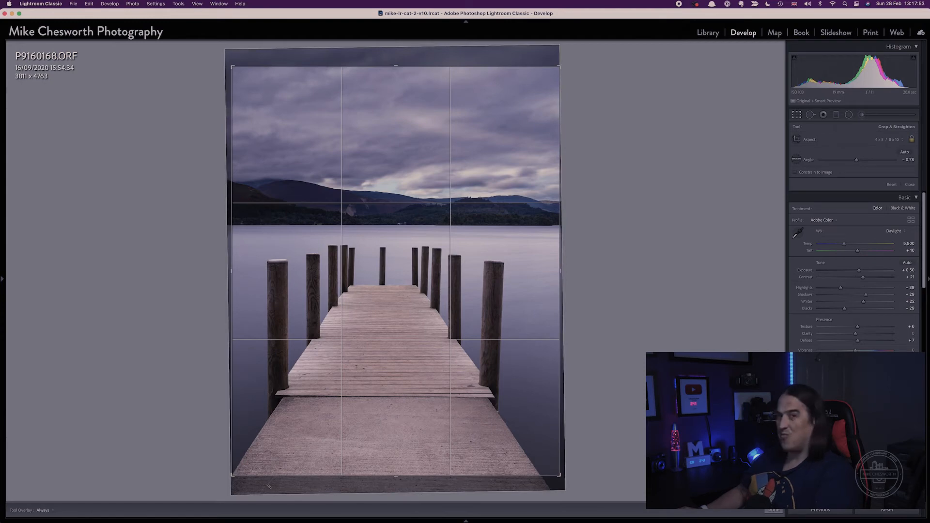
- Tighten the portrait crop to about 3419 x 4274 pixels and reposition the photo around the jetty
drag(236, 476, 243, 469)
drag(554, 468, 554, 464)
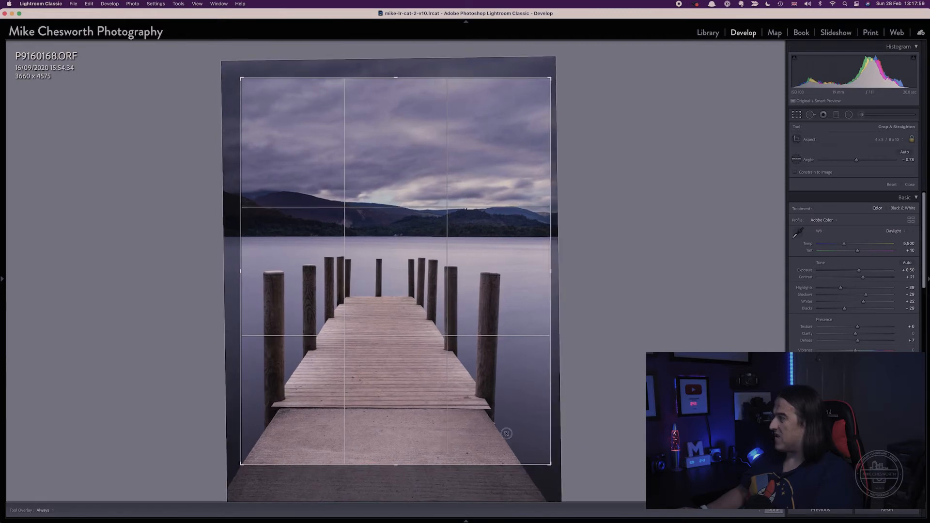
drag(506, 433, 525, 469)
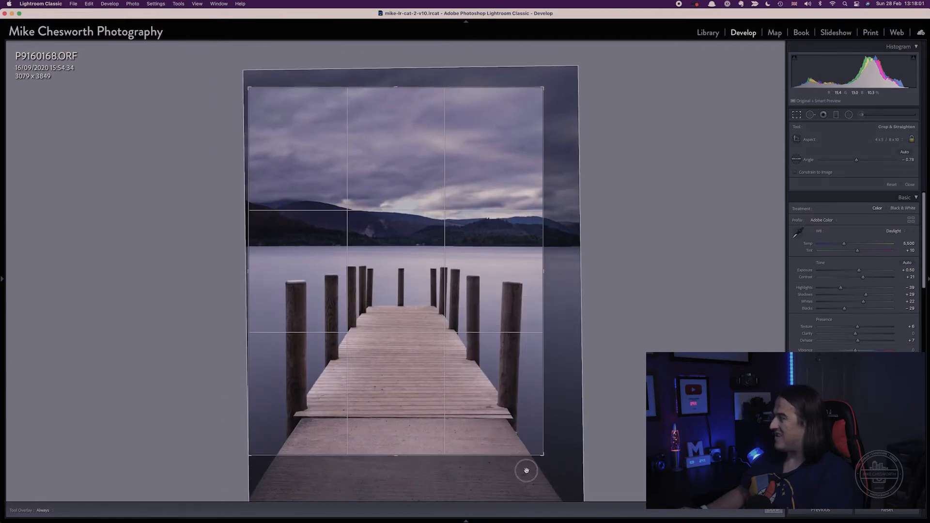
drag(485, 426, 475, 393)
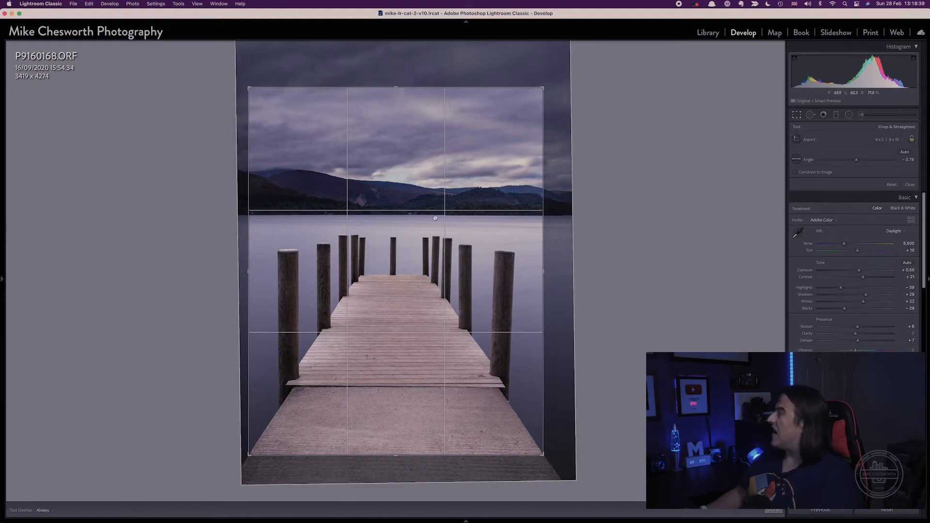
- Apply a custom crop aspect ratio of 6 x 10
click(885, 142)
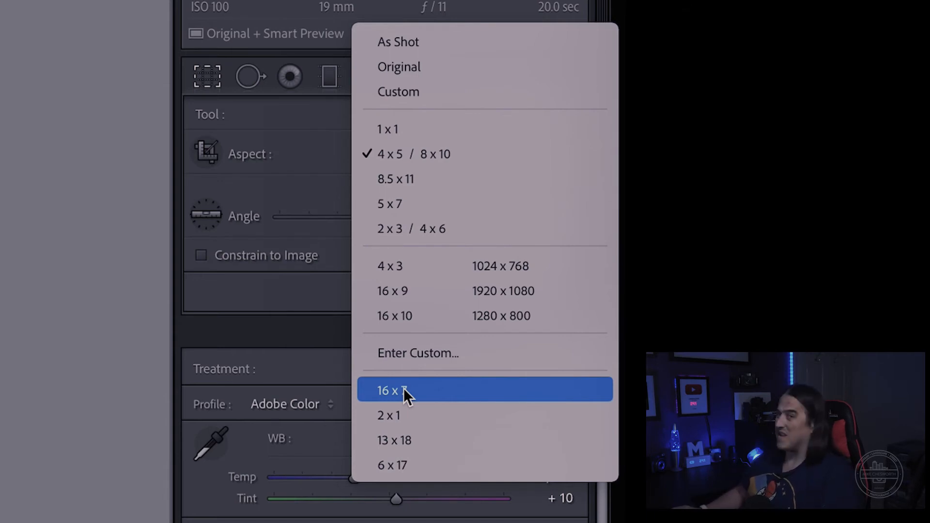
click(421, 358)
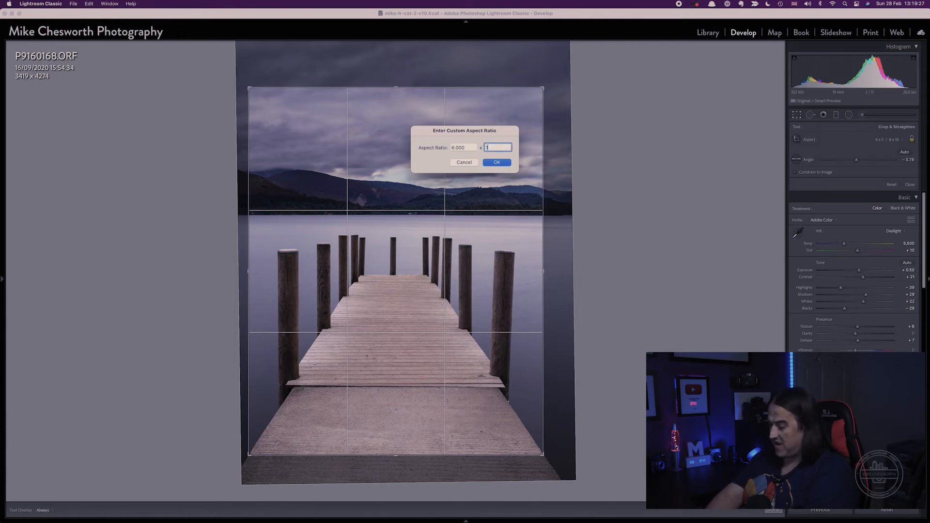
click(497, 163)
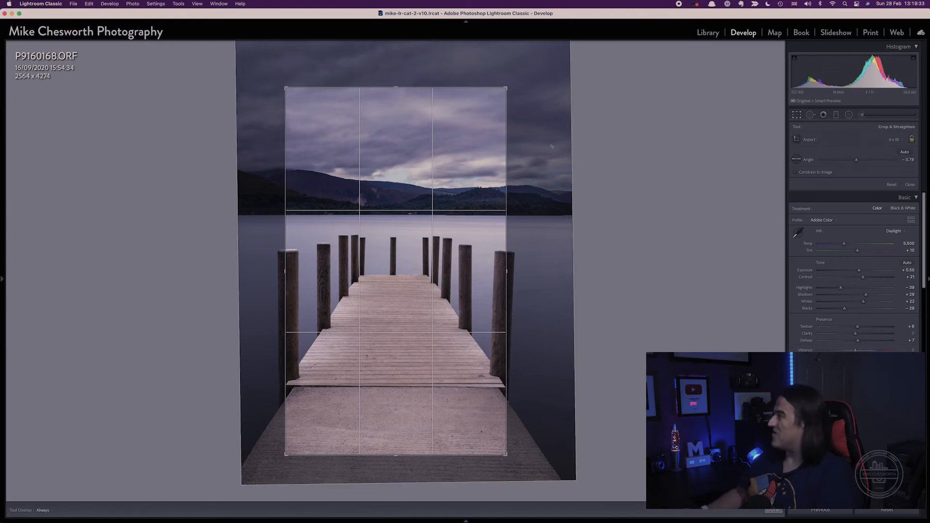
- Enlarge the 6 x 10 crop to about 3015 x 5025 pixels and centre the jetty in it
drag(507, 87, 524, 76)
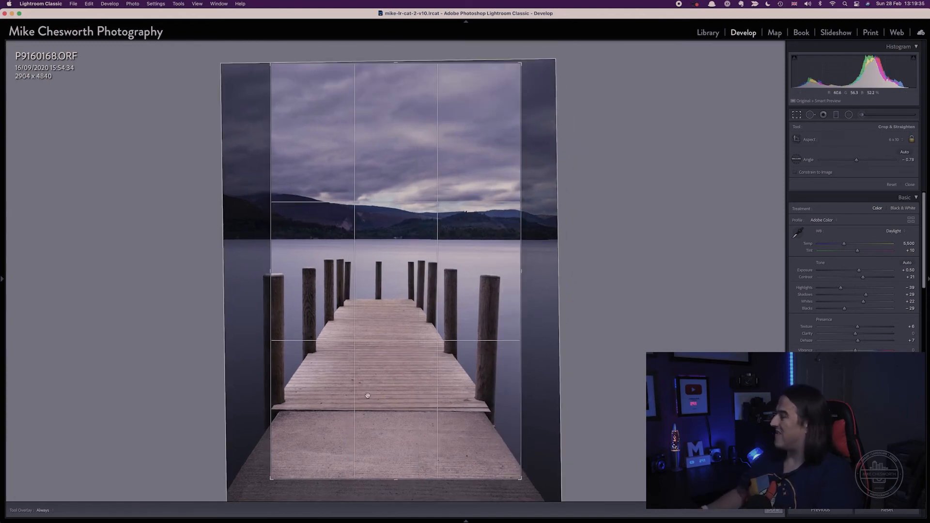
drag(272, 479, 243, 505)
drag(361, 461, 372, 462)
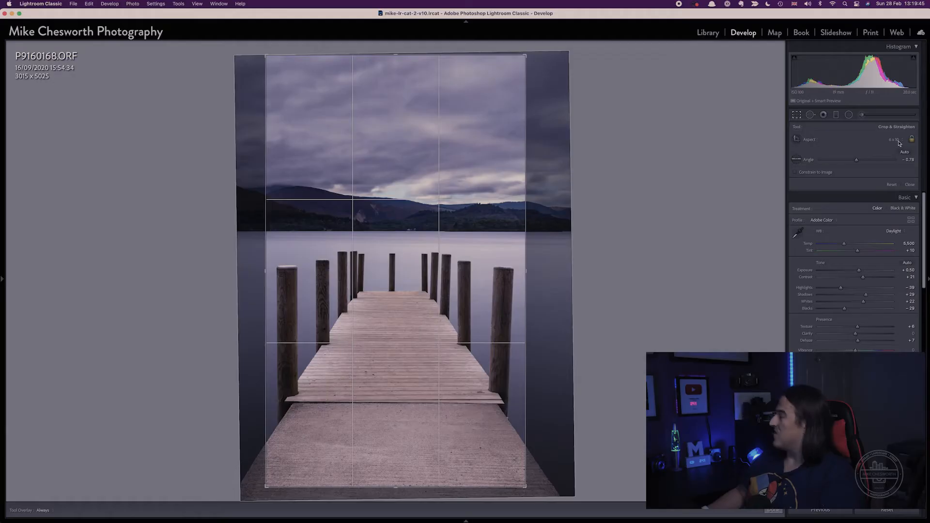
- Set the crop aspect to 4 x 5 / 8 x 10 and enlarge the frame around the jetty to about 3427 x 4284 pixels
click(900, 140)
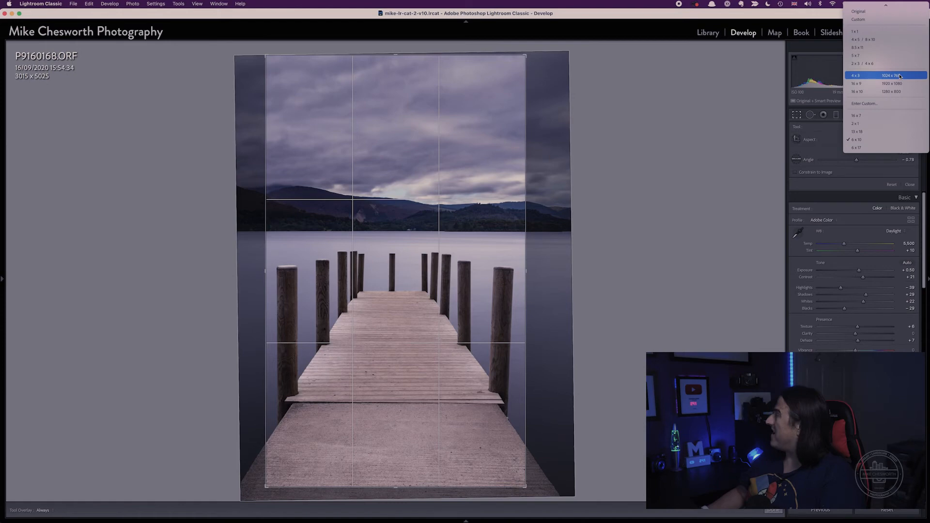
click(888, 42)
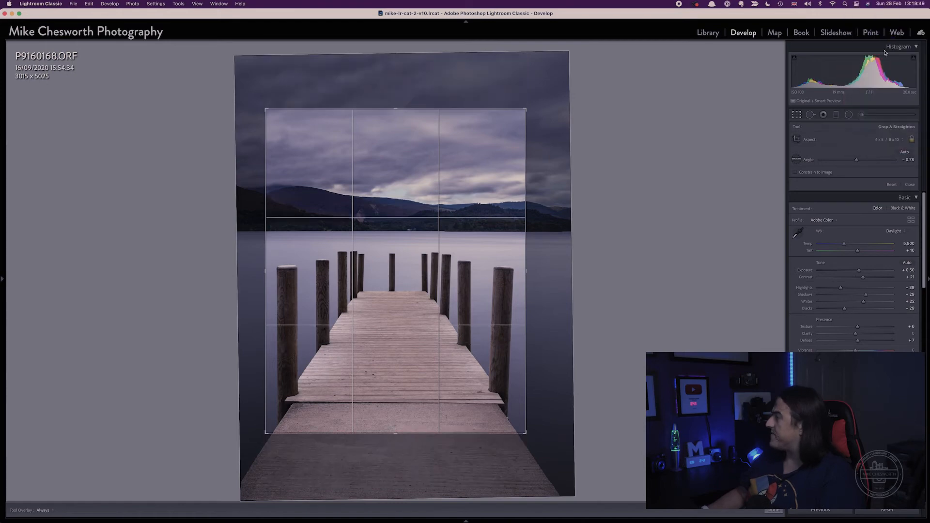
drag(471, 385, 473, 374)
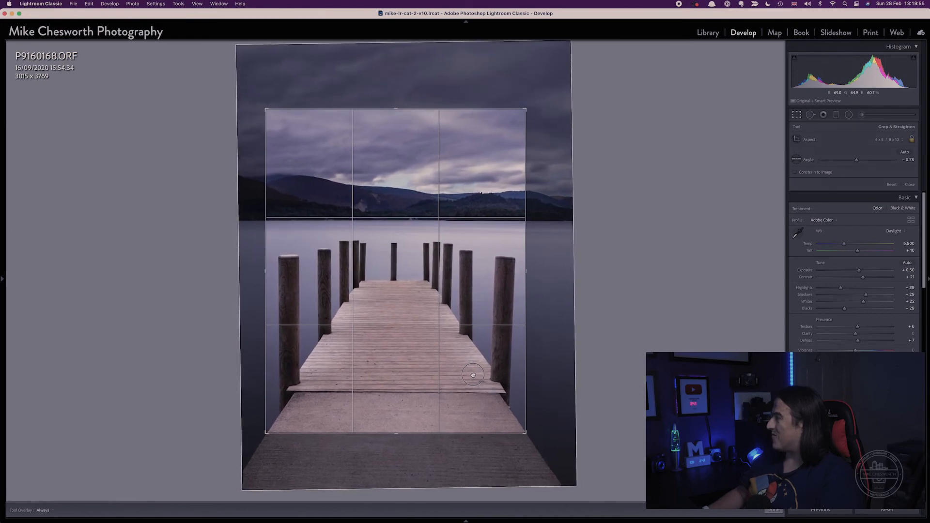
drag(265, 110, 260, 98)
drag(537, 445, 548, 455)
drag(512, 428, 514, 429)
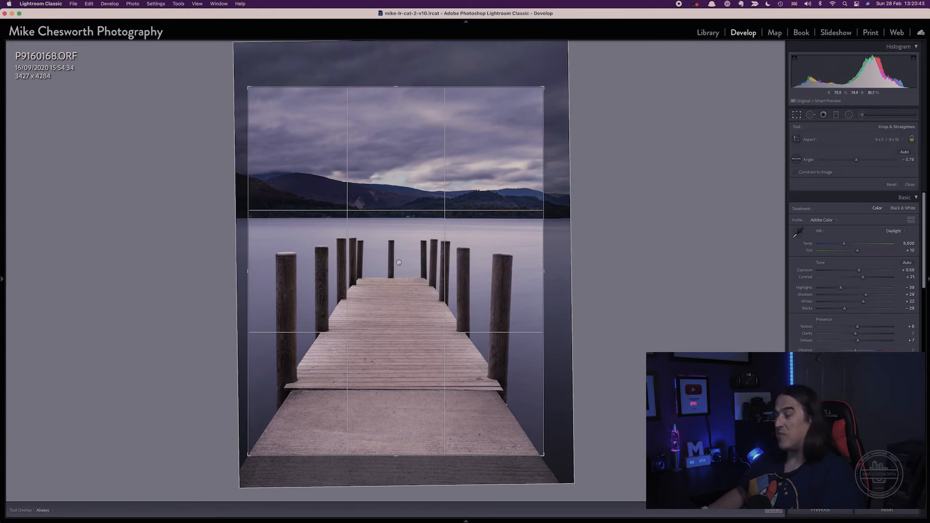
- Commit the 4 x 5 crop and reopen the crop to change its aspect ratio to 4 x 3
key(Return)
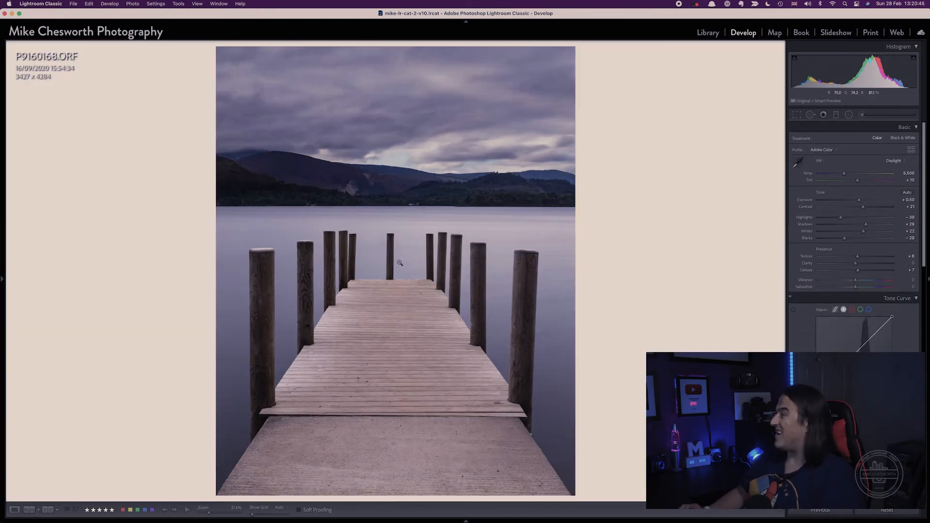
click(797, 115)
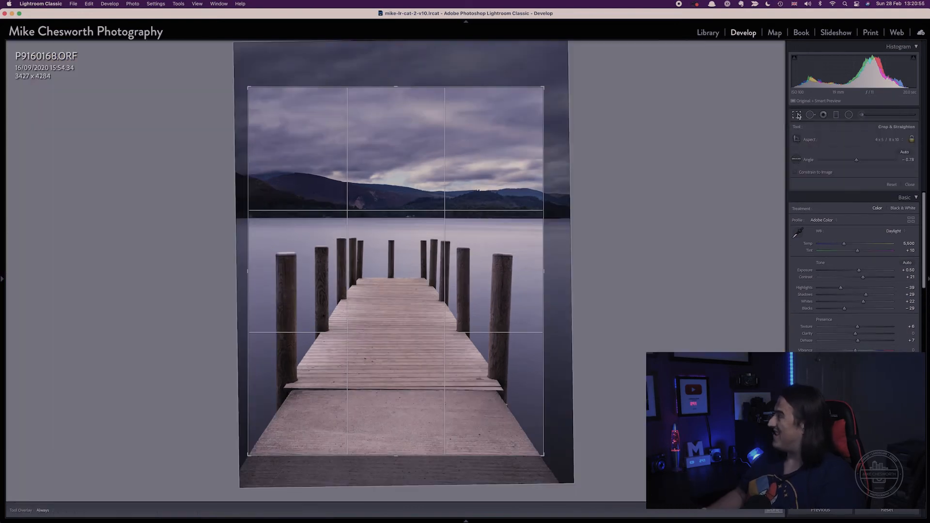
click(885, 139)
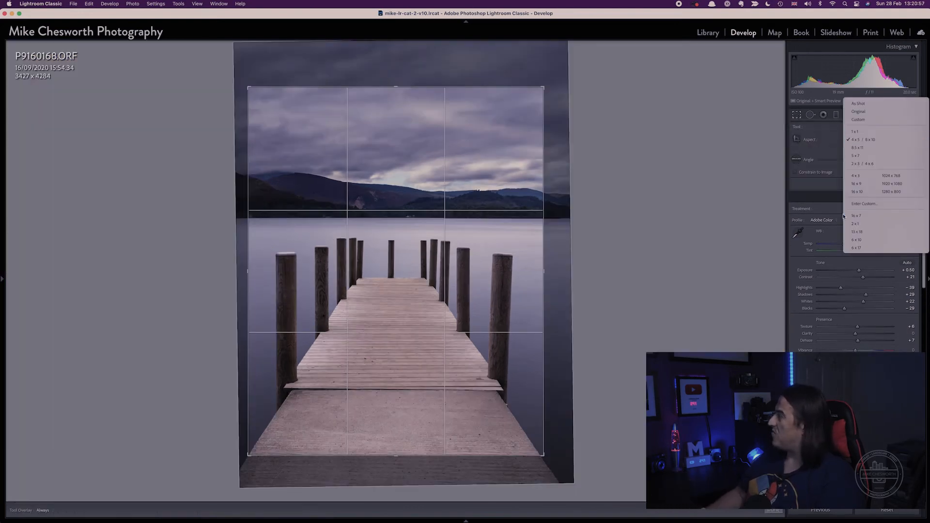
click(886, 177)
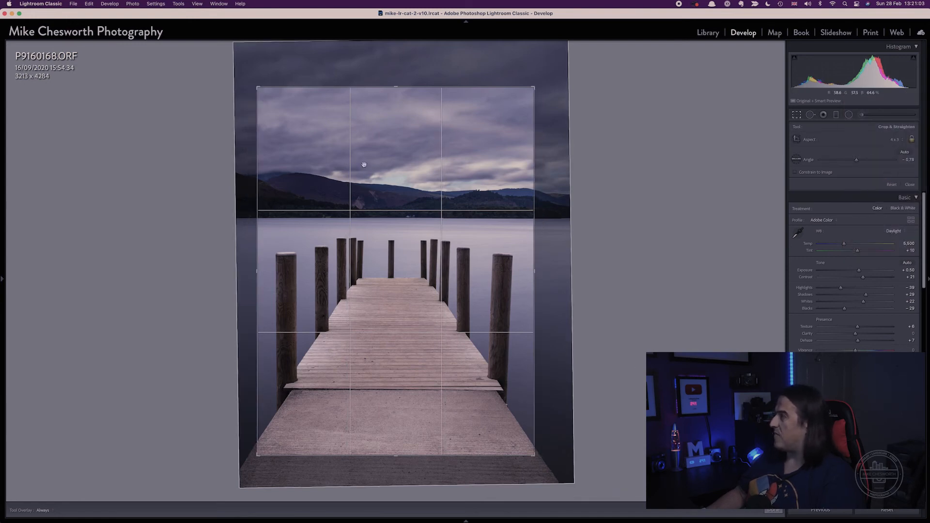
- Enlarge the 4 x 3 crop to about 3611 x 4815 pixels, centre the jetty in it and apply the crop
drag(257, 86, 240, 67)
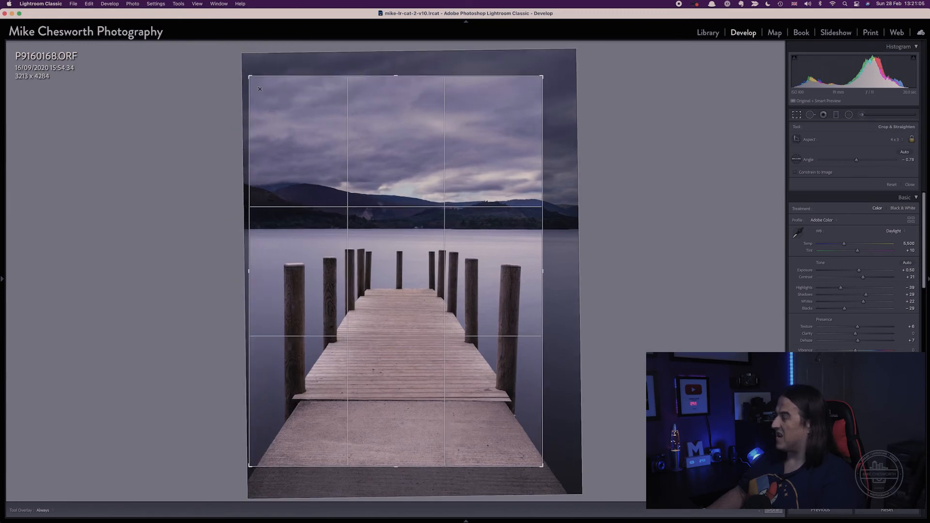
drag(538, 464, 557, 479)
drag(523, 443, 522, 458)
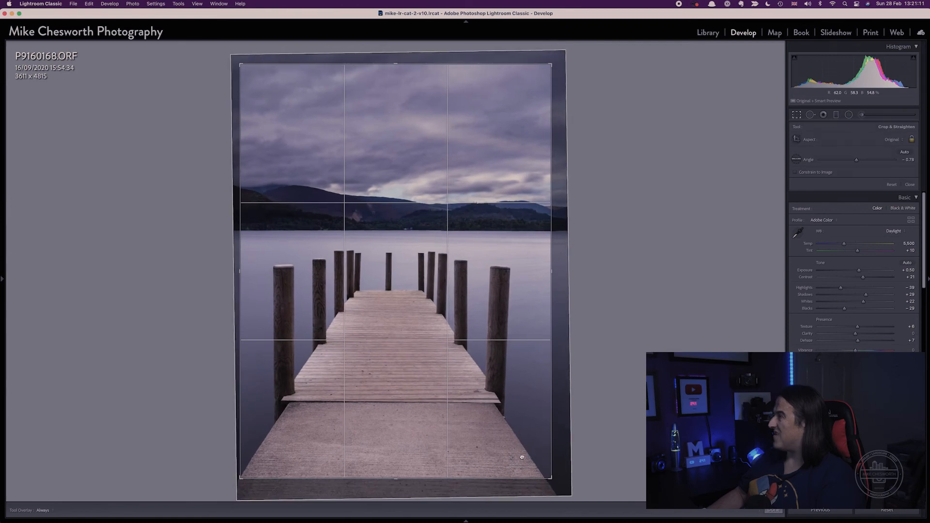
double_click(441, 301)
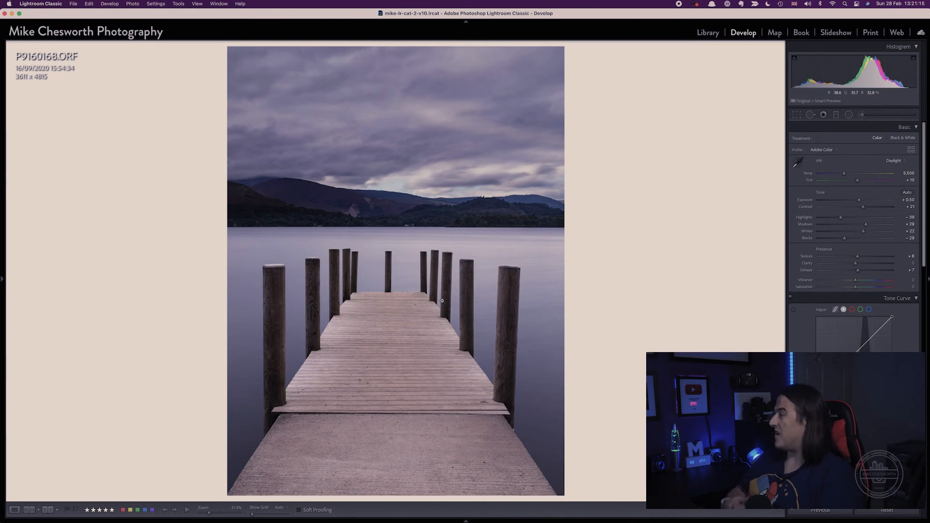